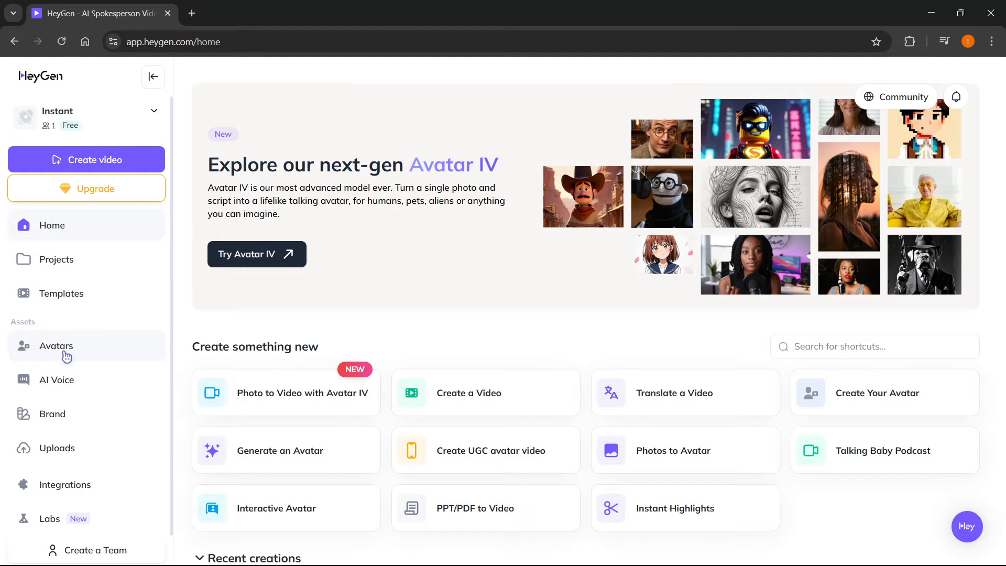
Go to the avatars page and start creating a new avatar with the Generate option.
left_click(68, 355)
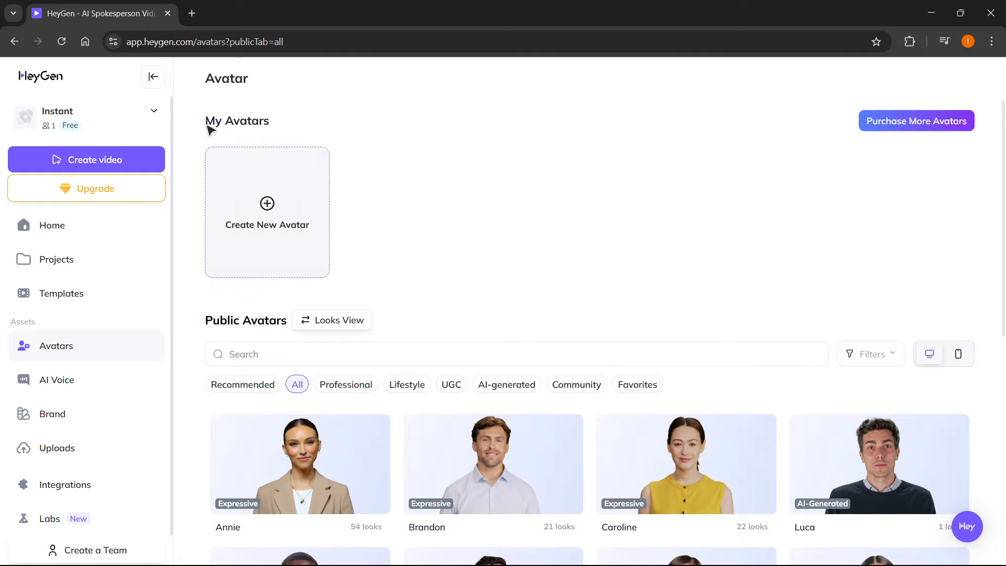
left_click_drag(209, 128, 299, 123)
left_click(299, 123)
scroll(288, 170, "down", 4)
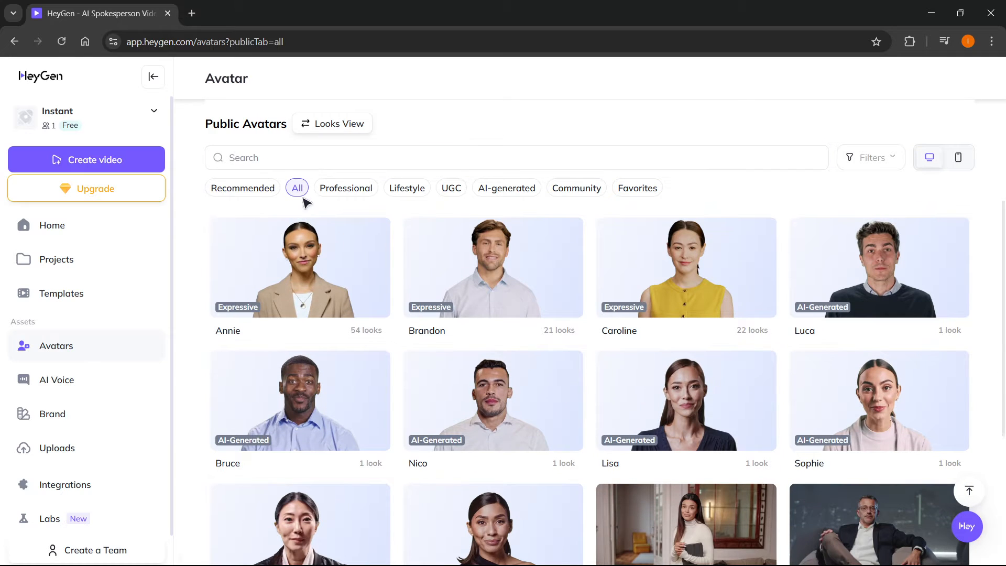
scroll(312, 209, "up", 4)
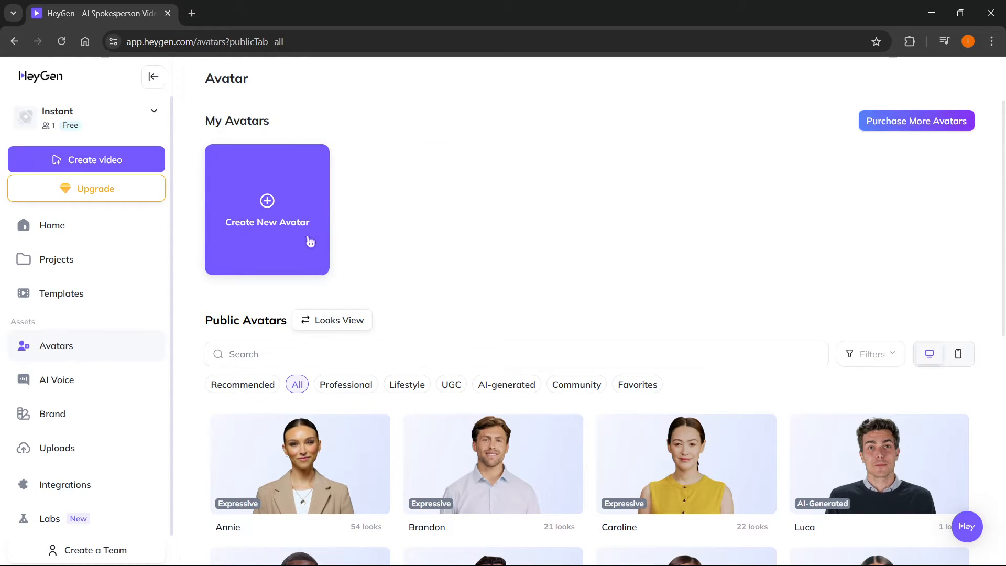
left_click(266, 250)
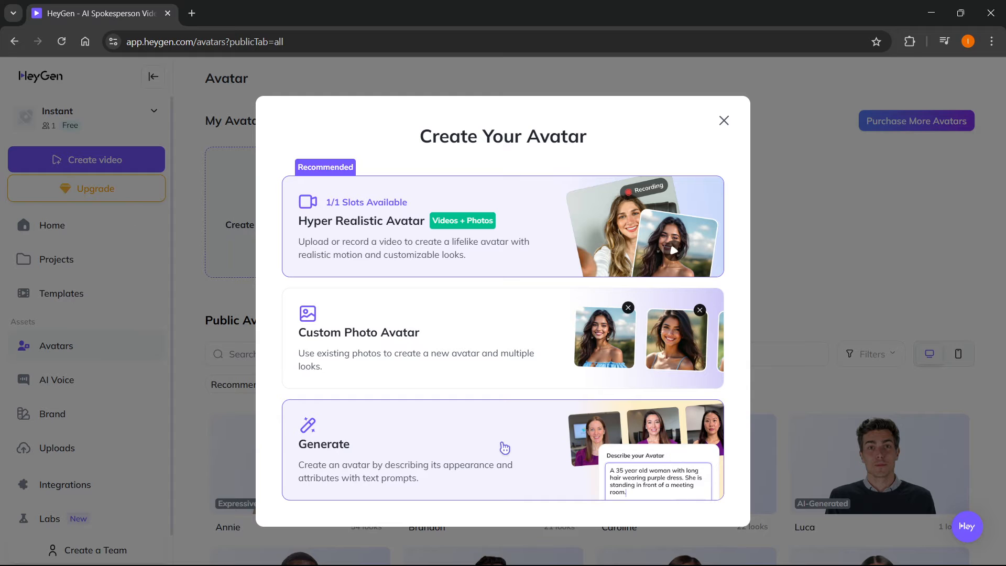
left_click(504, 445)
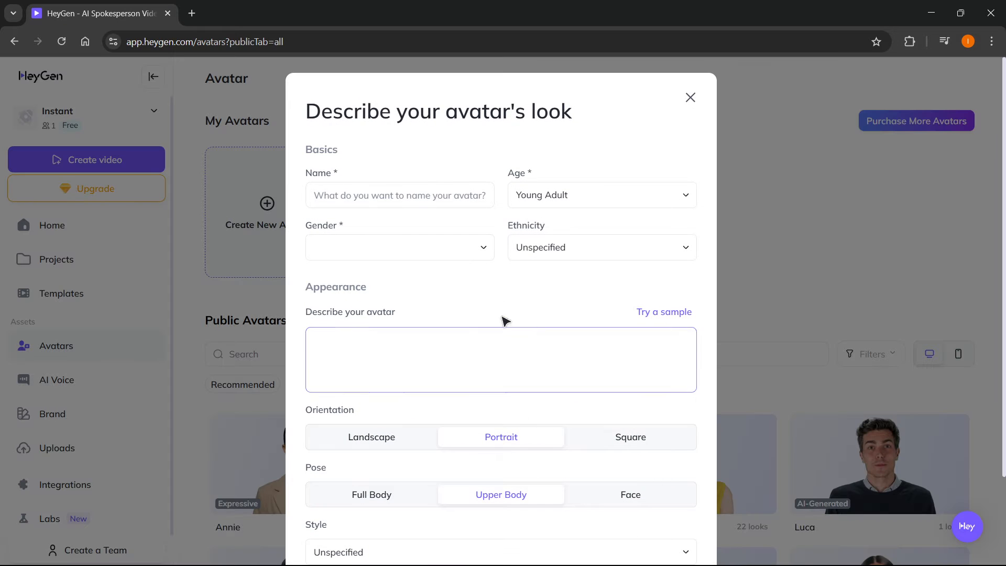
Name the avatar Mike and set its age to Young Adult and gender to Man.
left_click(375, 202)
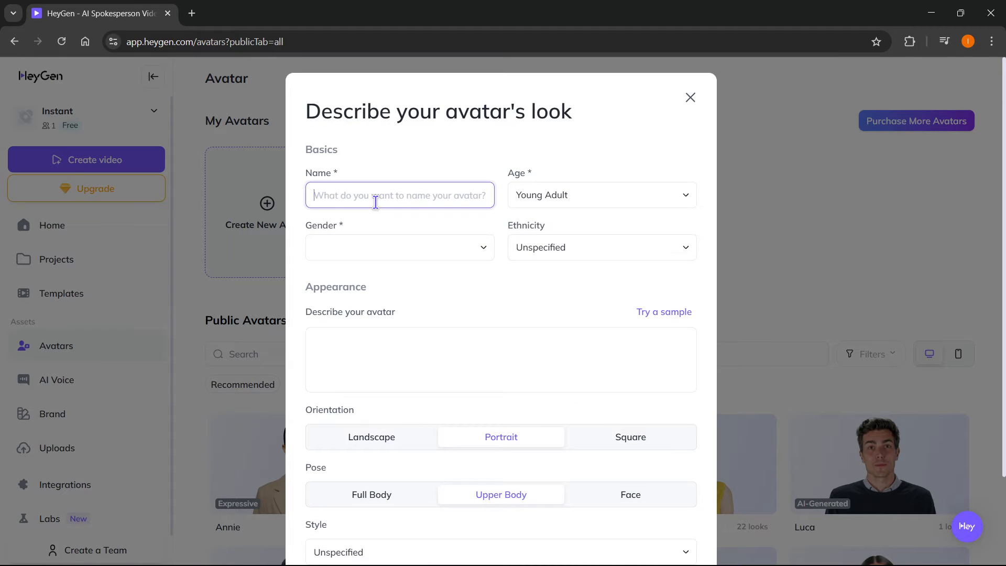
type("Mike")
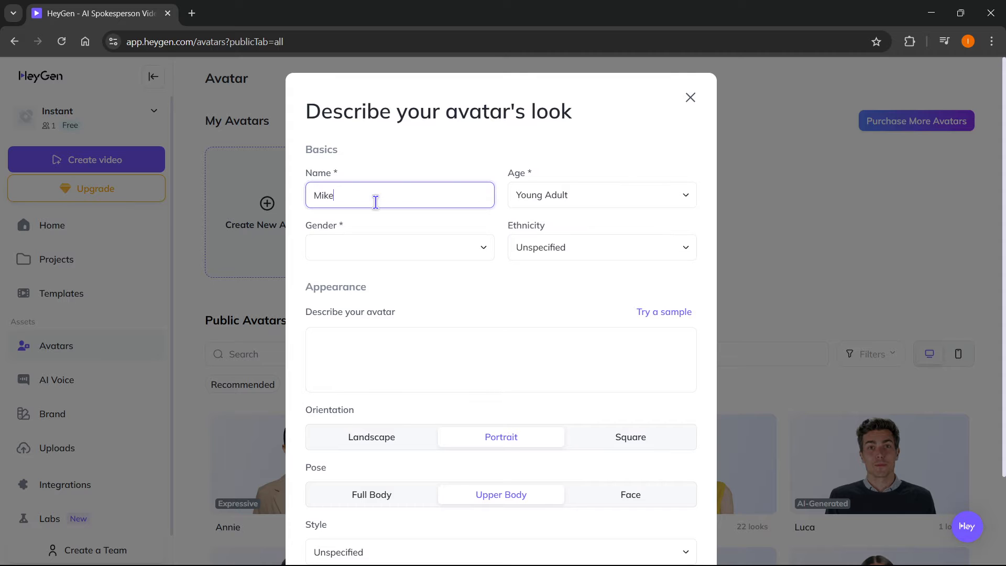
left_click(575, 194)
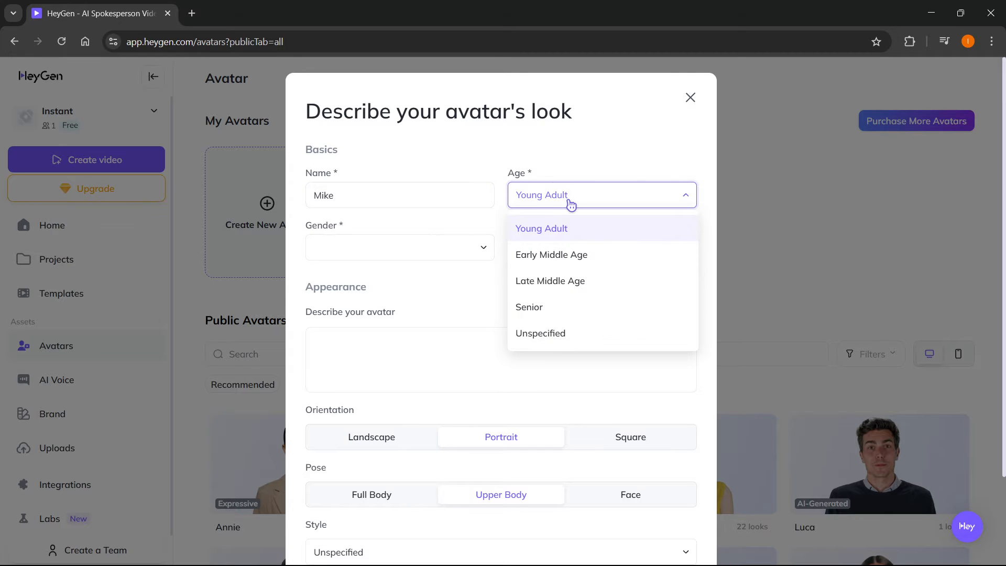
left_click(568, 226)
left_click(393, 247)
left_click(366, 283)
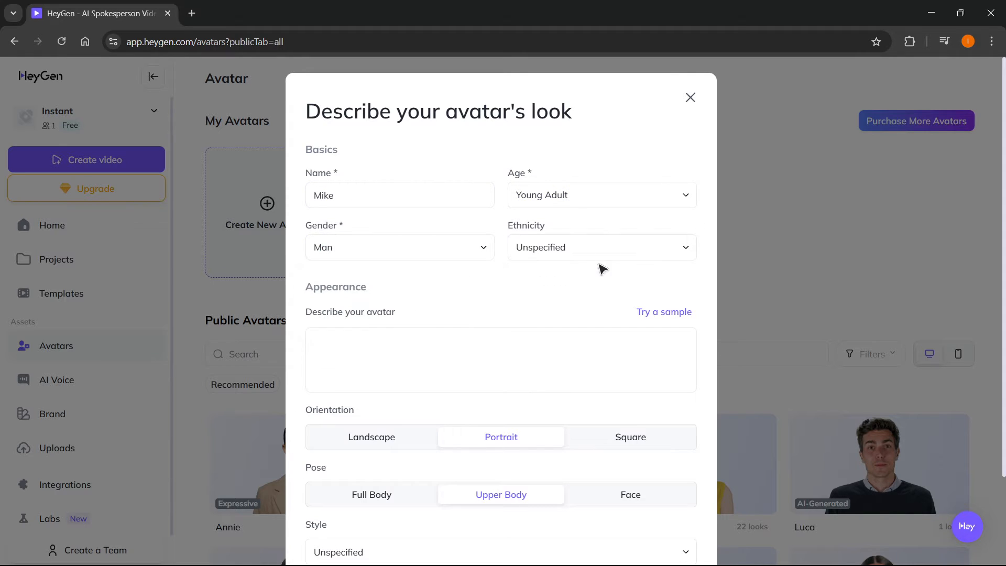
View the available ethnicity options for the avatar and dismiss the 2025 Keynote announcement.
left_click(597, 253)
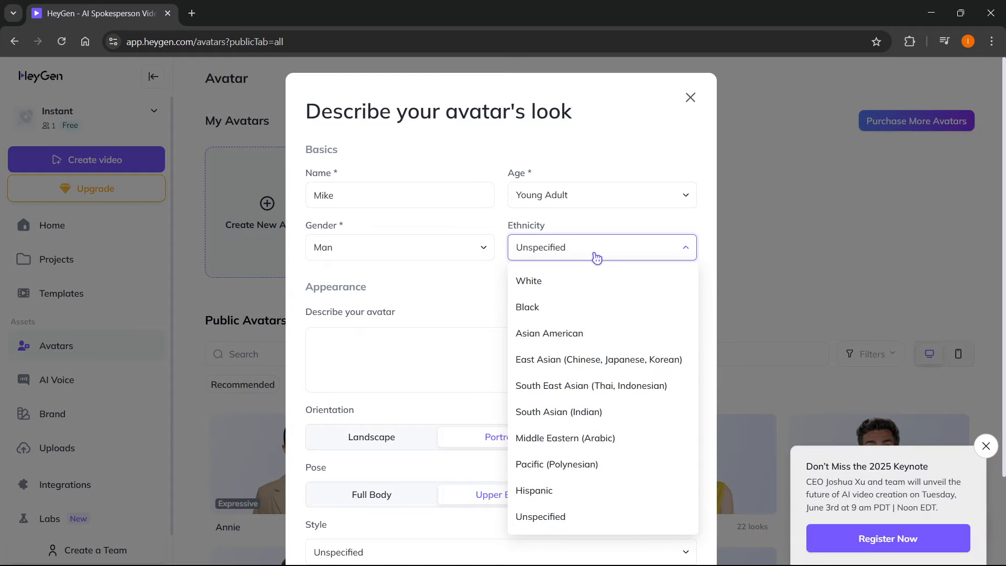
left_click(596, 255)
left_click(984, 445)
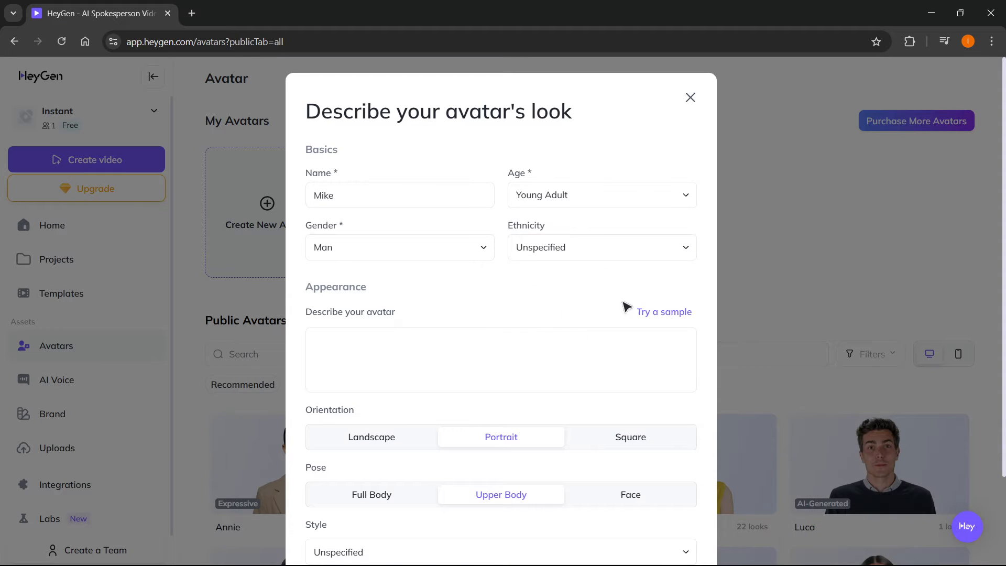
left_click(561, 252)
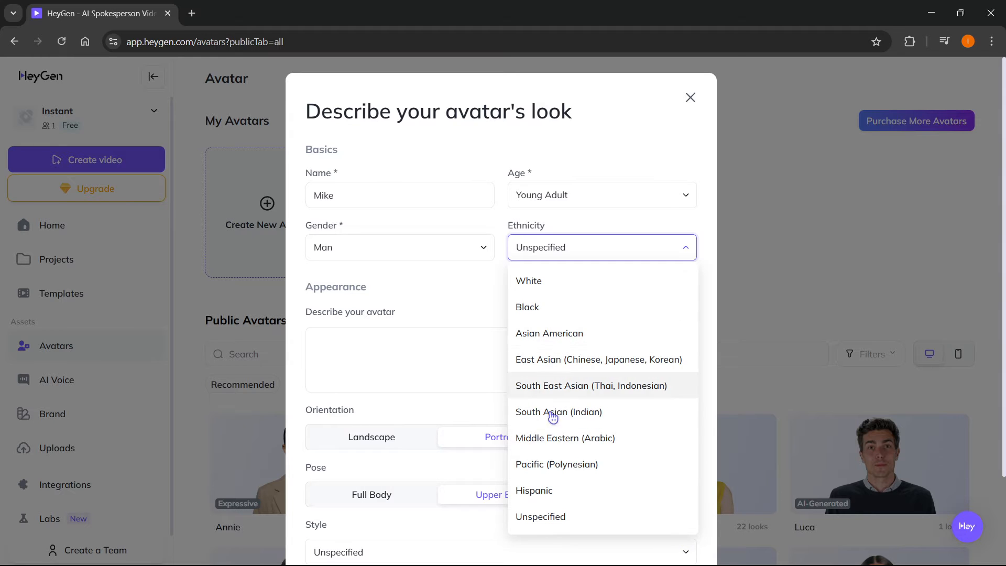
left_click(567, 258)
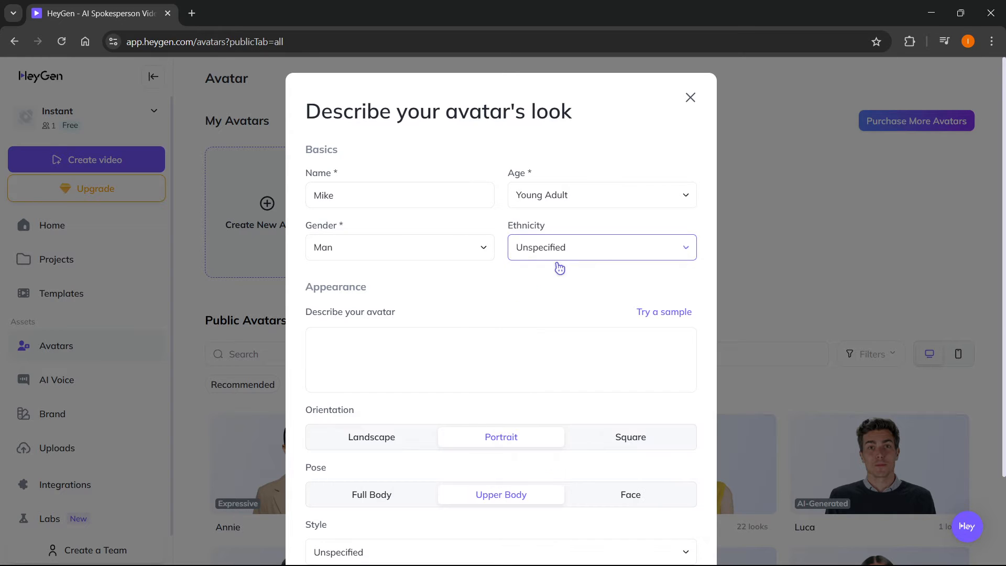
Fill the avatar description with a sample prompt and set the style to Cyberpunk.
left_click(438, 339)
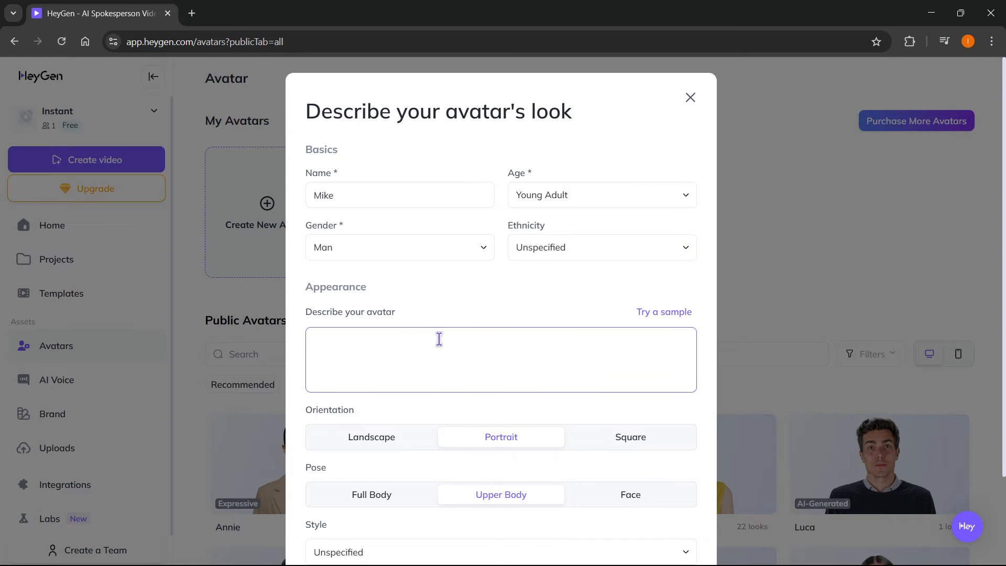
left_click(650, 314)
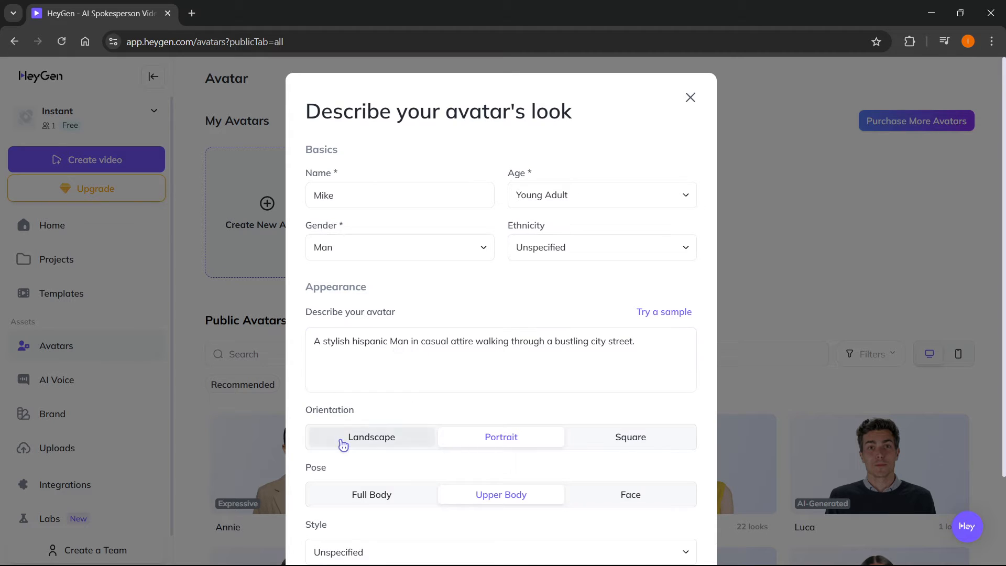
scroll(445, 411, "down", 2)
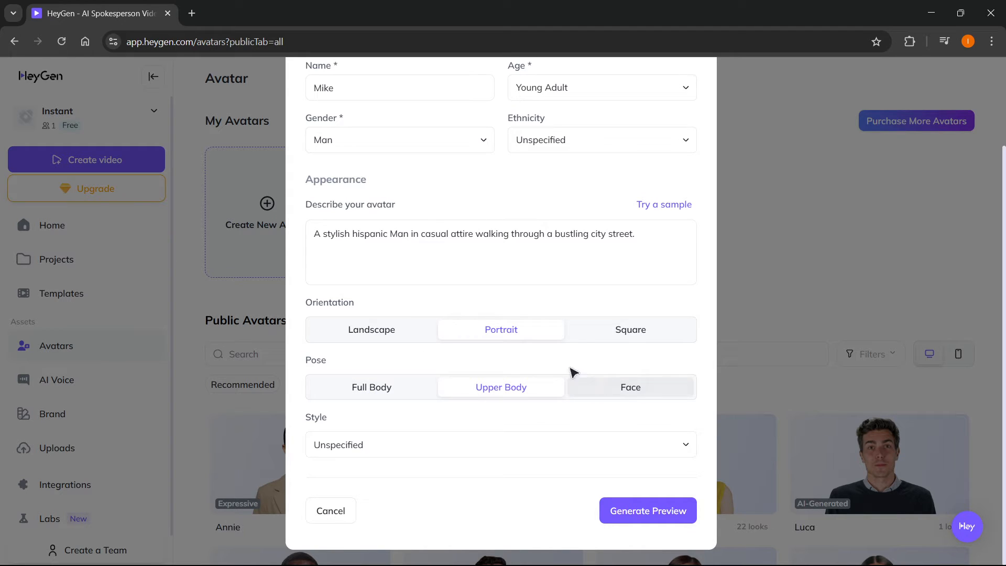
left_click(379, 451)
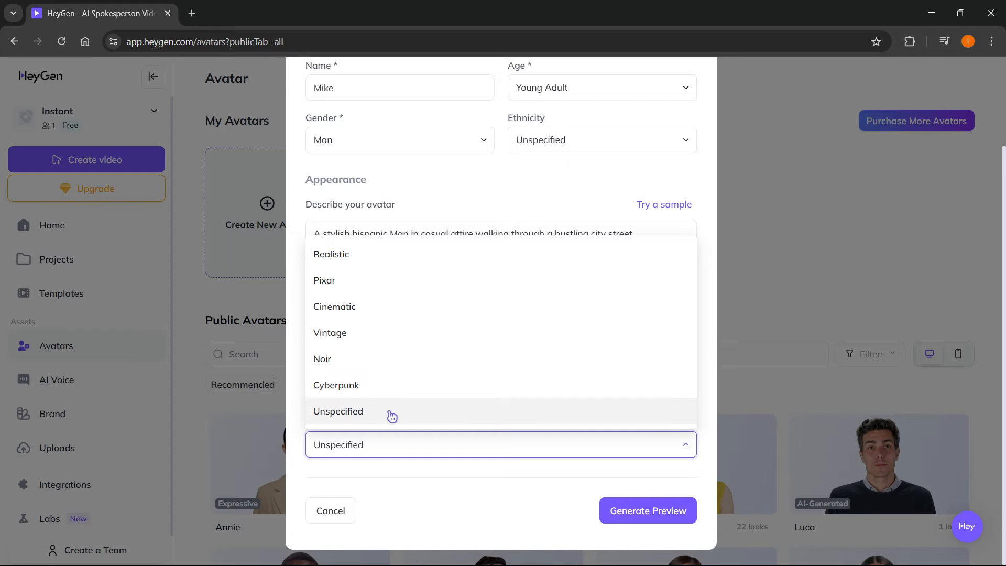
left_click(354, 390)
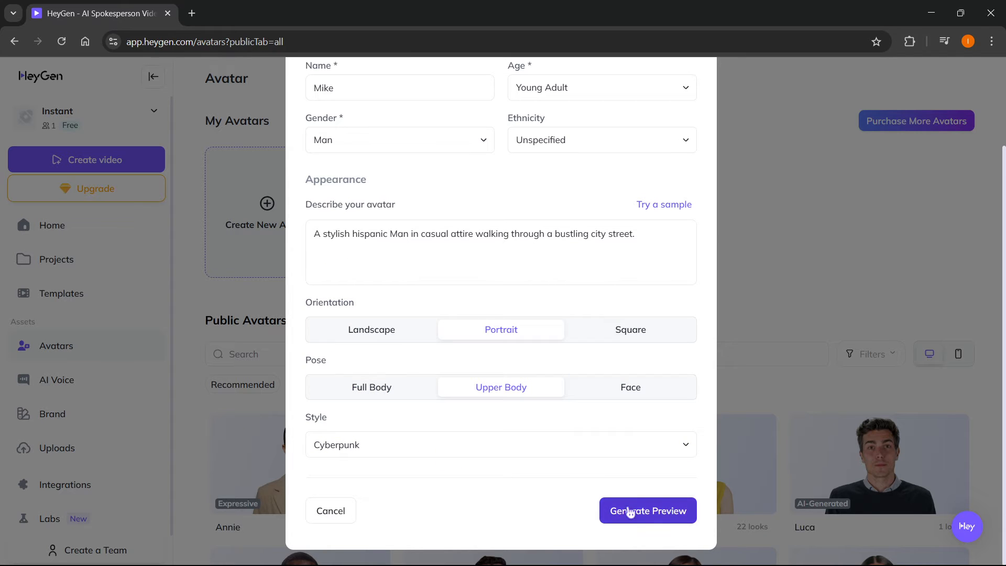
Generate the avatar preview photos and save the avatar with the second photo.
left_click(646, 516)
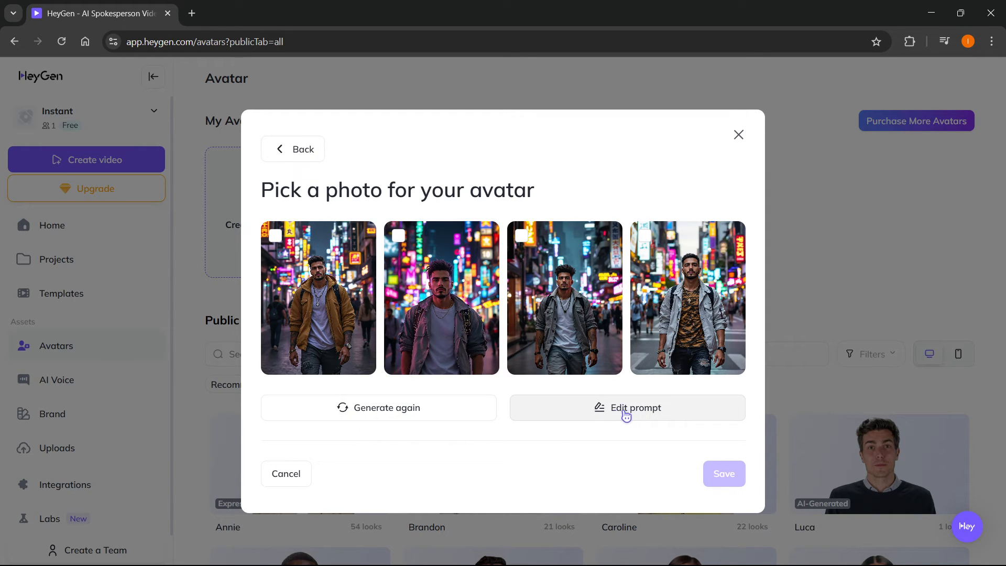
left_click(460, 292)
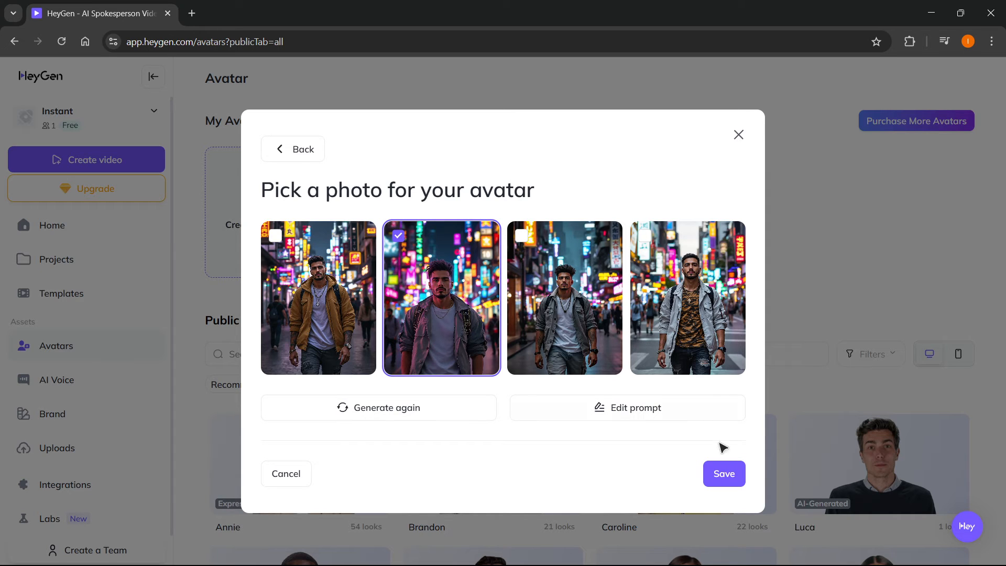
left_click(713, 476)
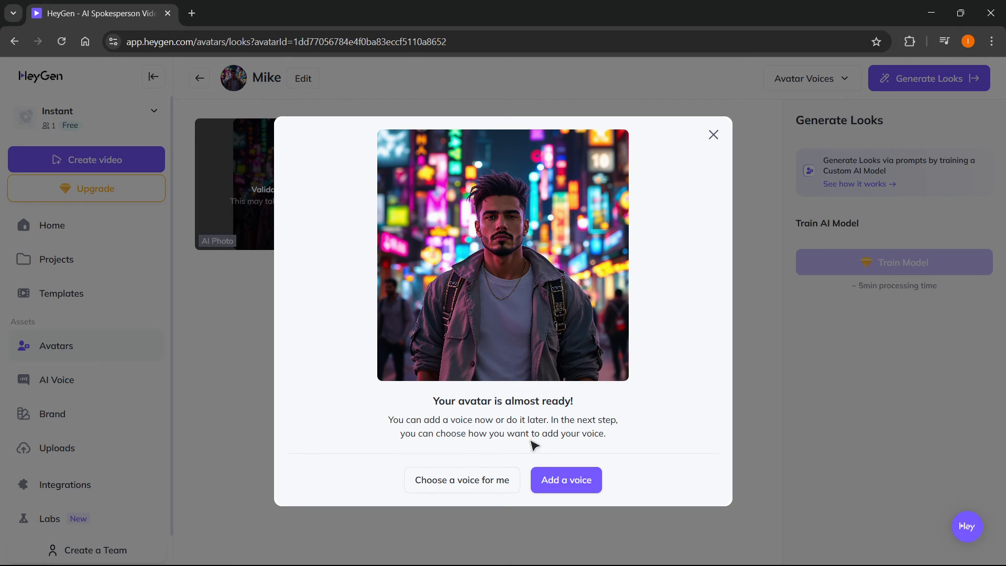
Listen to the Voice Design samples and add Mike - Voice 2 to the avatar.
left_click(577, 478)
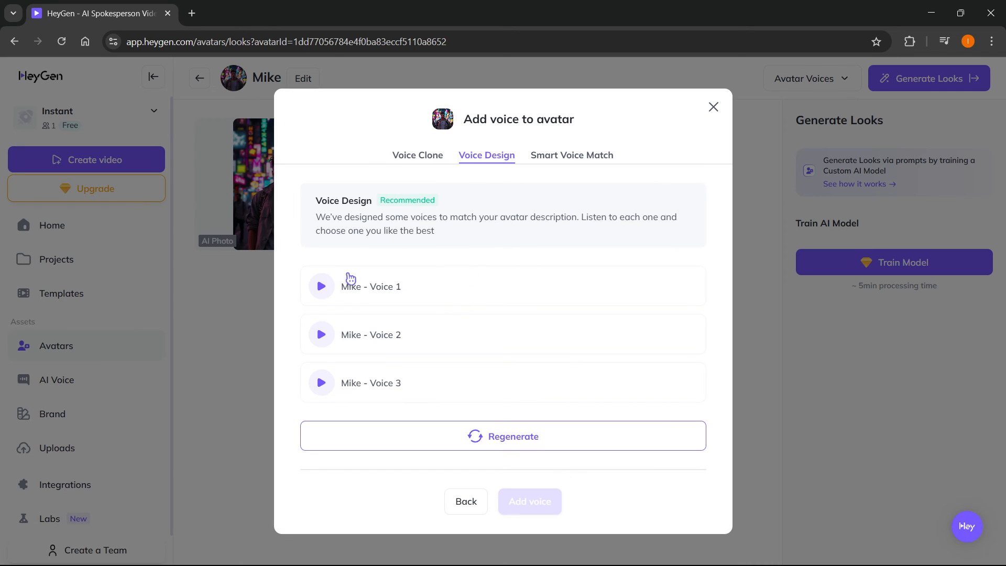
left_click(319, 289)
left_click(322, 338)
left_click(375, 349)
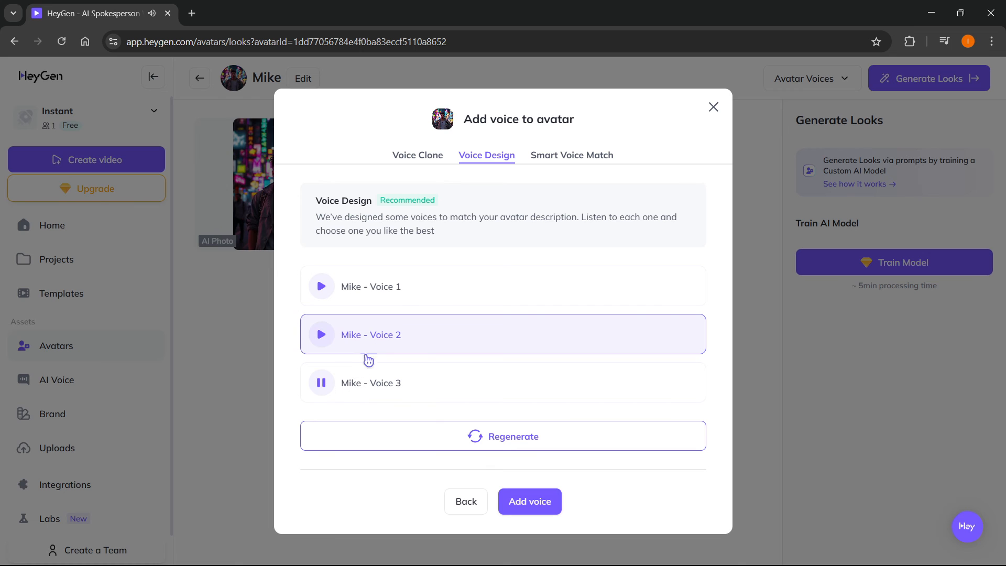
left_click(321, 383)
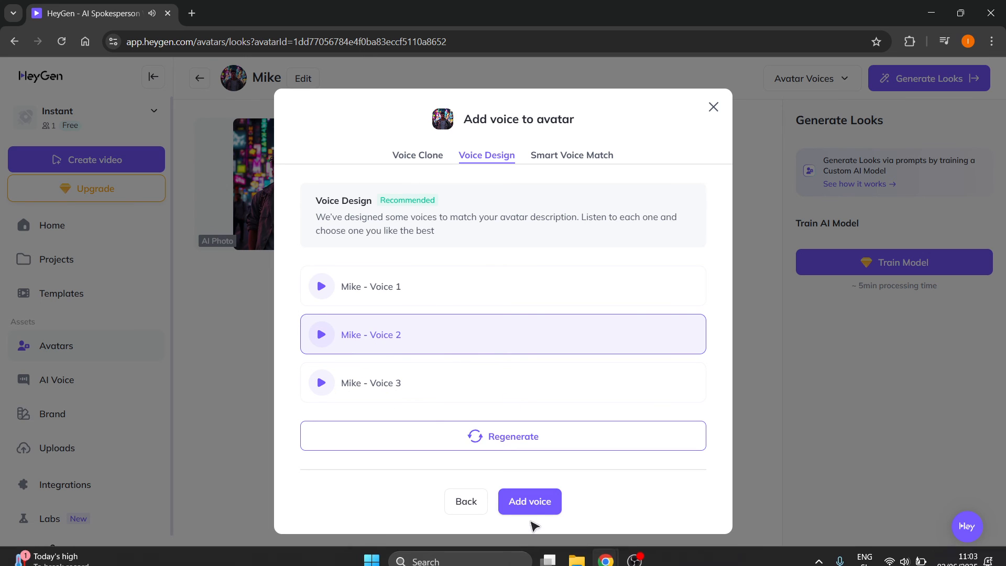
left_click(530, 498)
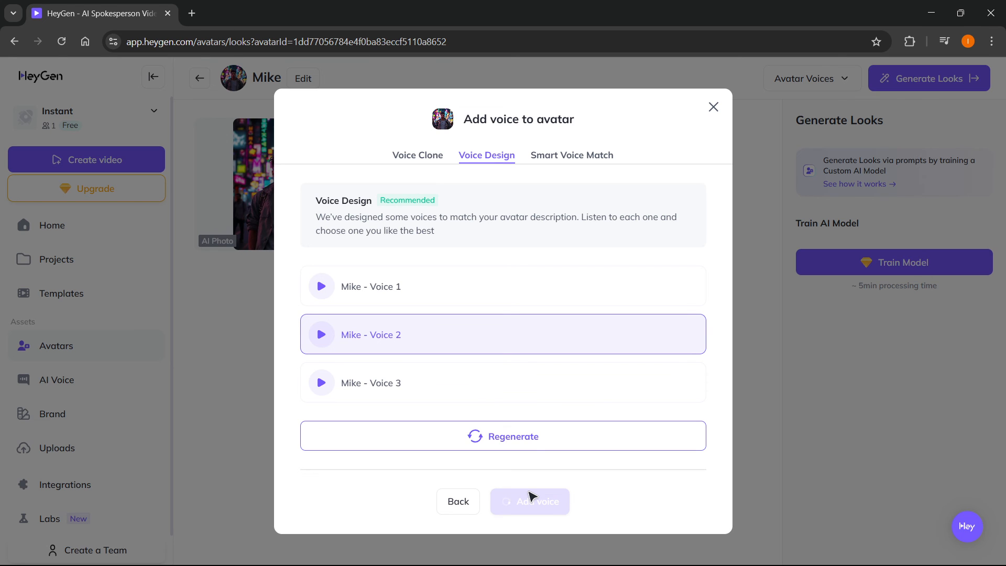
Check the Voice Clone and Smart Voice Match options, return to Voice Design and finish adding the voice.
left_click(411, 155)
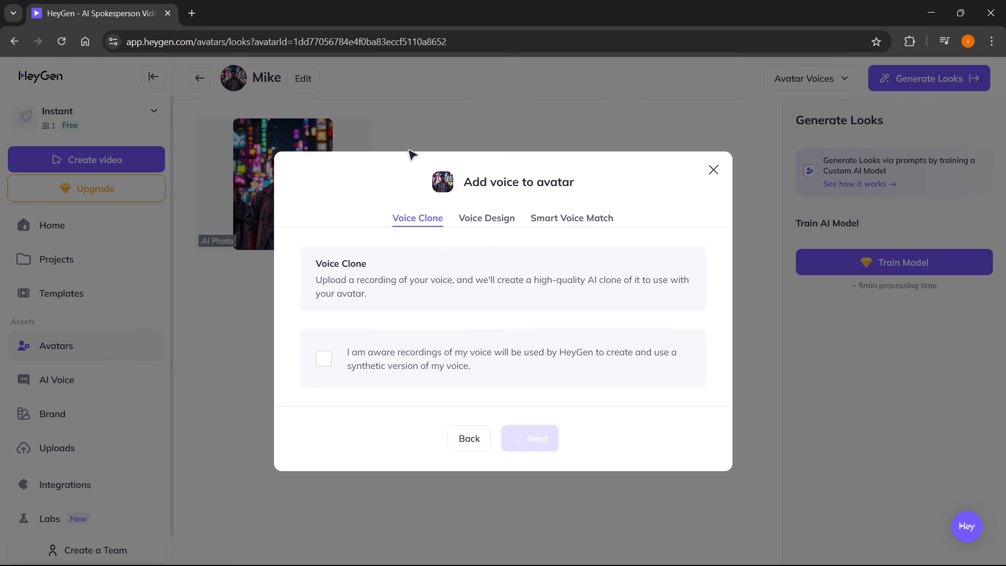
left_click(566, 220)
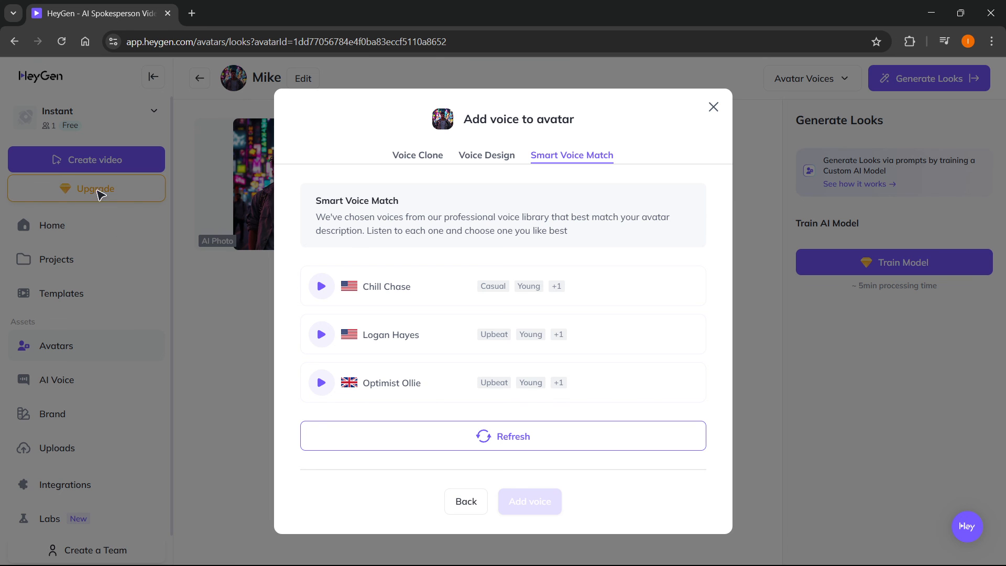
left_click(427, 154)
left_click(493, 217)
left_click(530, 500)
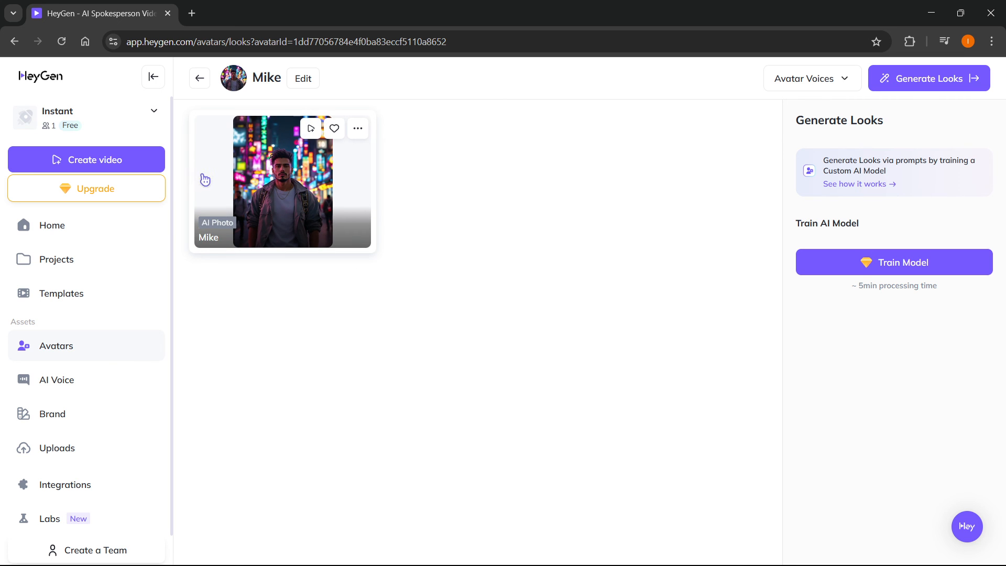
Return to the avatars page and open the looks of the Mike avatar under My Avatars.
left_click(63, 352)
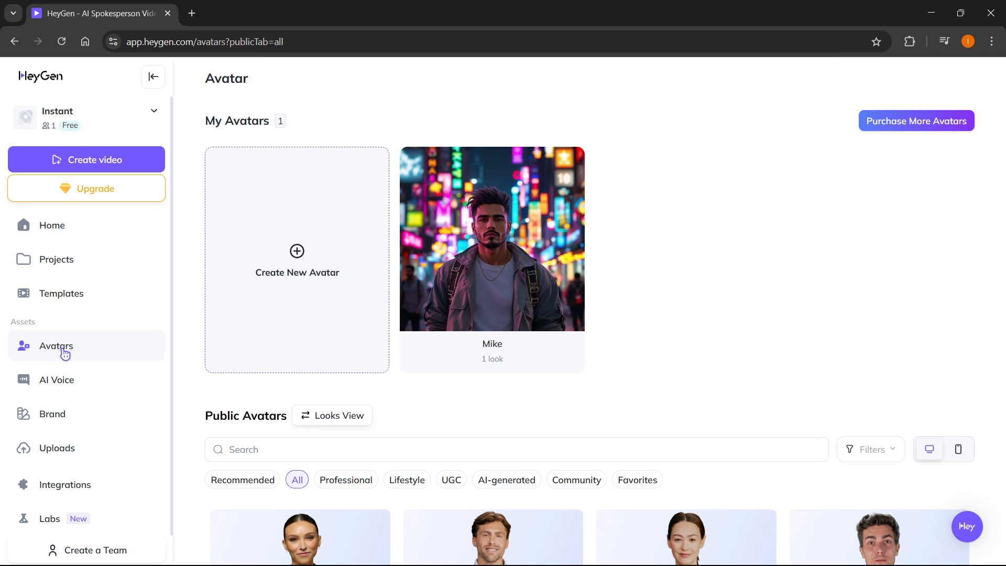
left_click(84, 354)
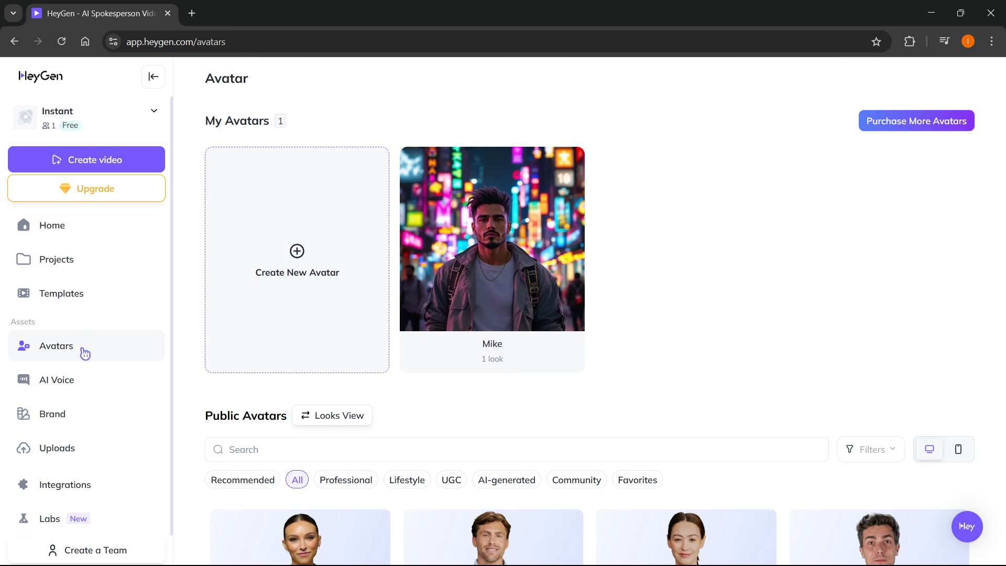
left_click(474, 221)
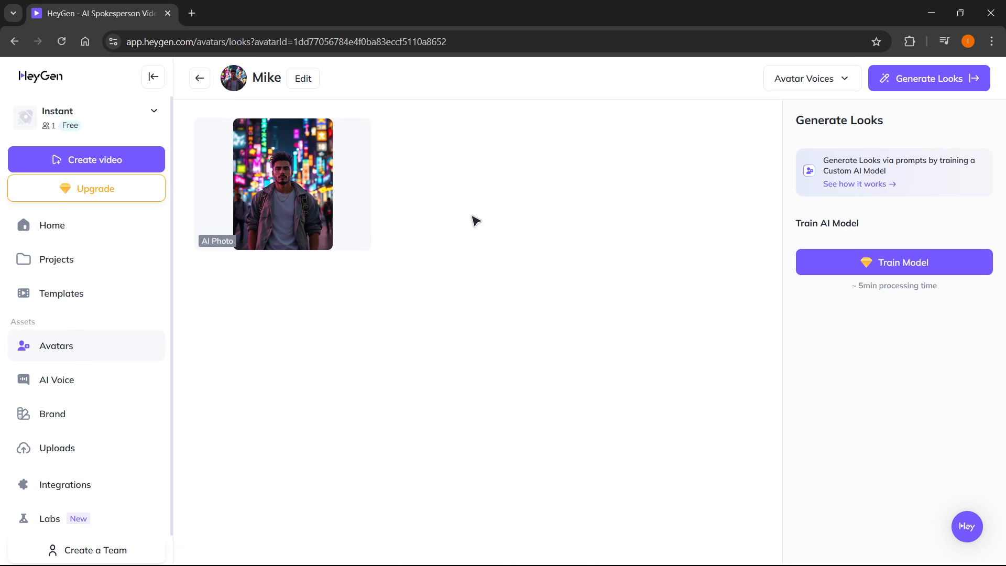
mouse_move(330, 192)
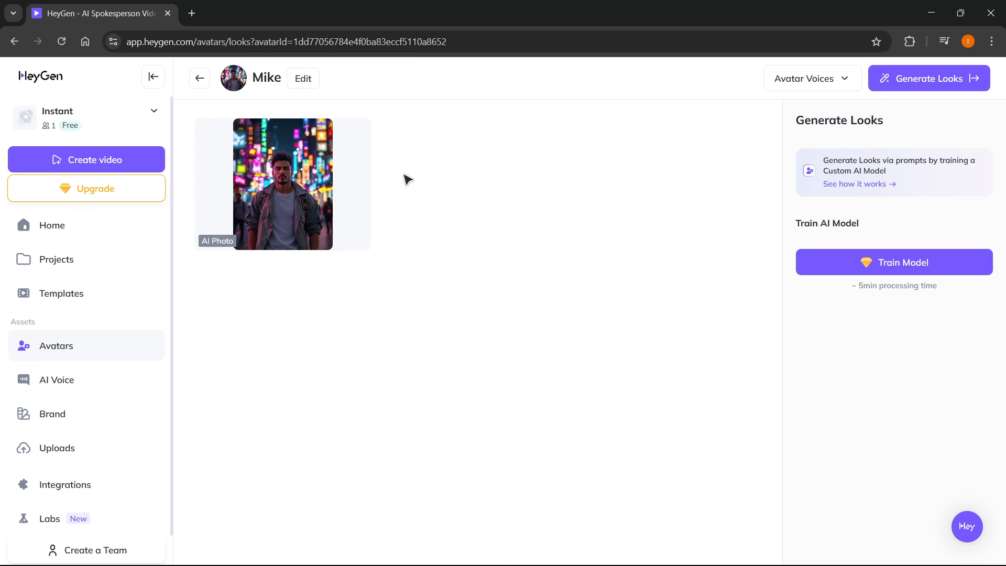